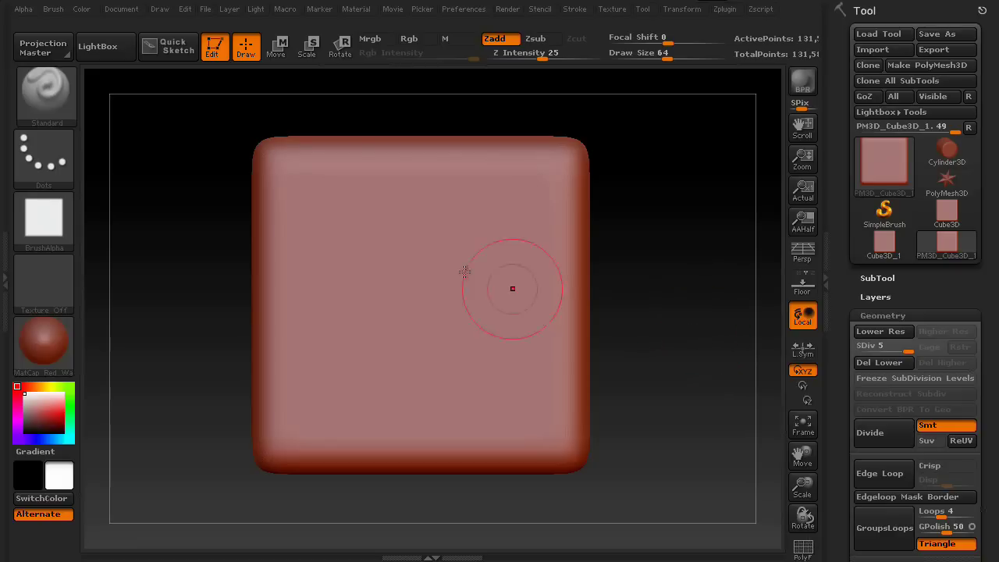
# Step: Dock the Brush palette beside the canvas and try a Standard brush stroke on the cube's front face, undoing it
pyautogui.click(55, 11)
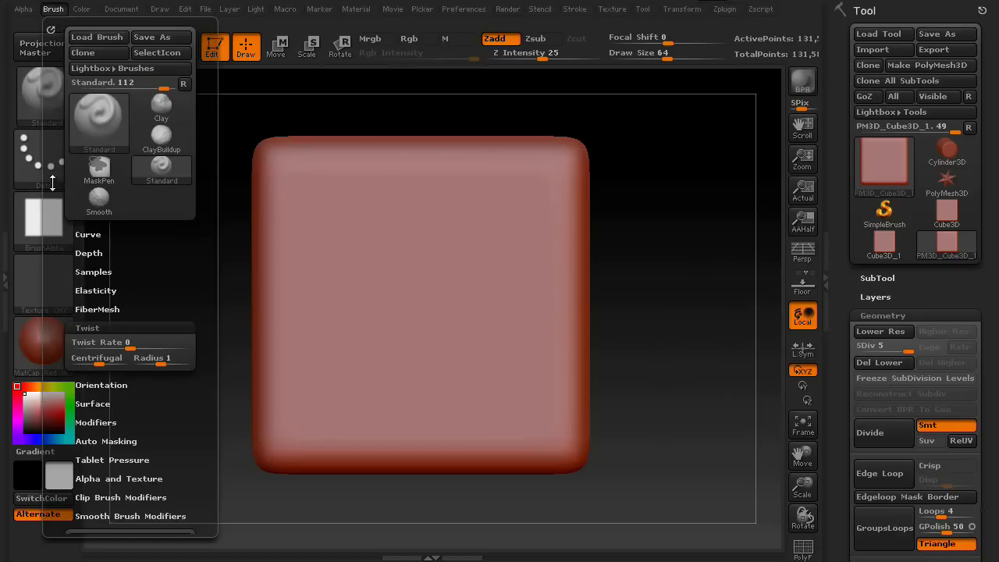
pyautogui.click(51, 32)
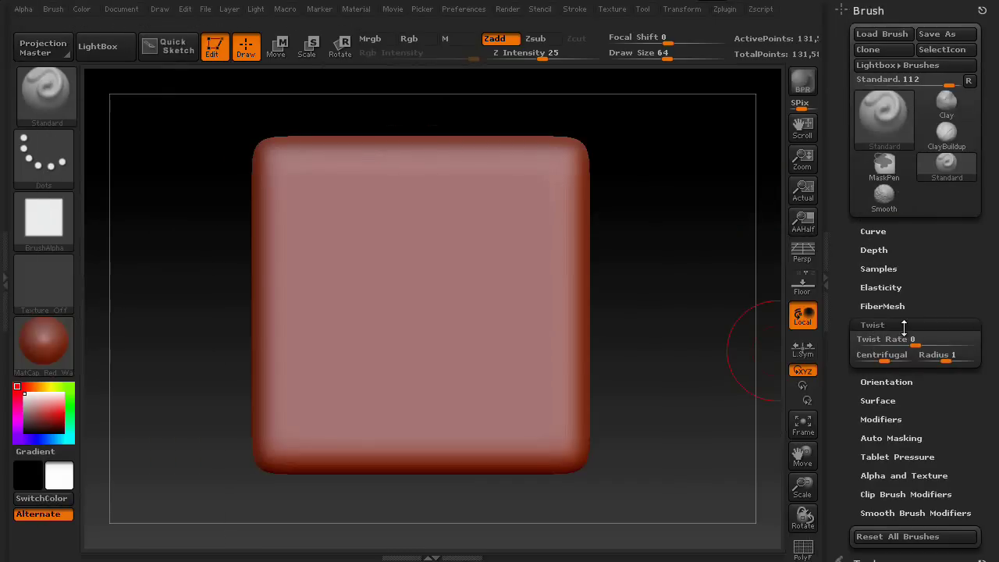
pyautogui.moveTo(471, 189)
pyautogui.mouseDown()
pyautogui.moveTo(413, 239)
pyautogui.moveTo(418, 309)
pyautogui.moveTo(443, 399)
pyautogui.moveTo(402, 414)
pyautogui.moveTo(360, 344)
pyautogui.moveTo(449, 226)
pyautogui.moveTo(472, 347)
pyautogui.moveTo(394, 390)
pyautogui.moveTo(347, 234)
pyautogui.moveTo(390, 296)
pyautogui.mouseUp()
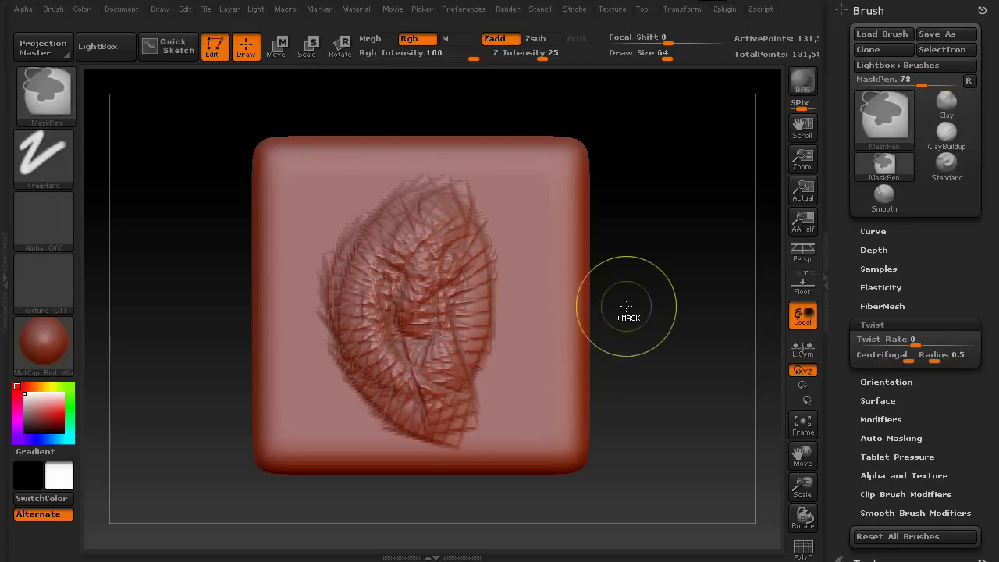
pyautogui.hotkey('ctrl', 'z')
# Step: Choose the Spiral brush and sculpt a spiral on the lower-left corner of the cube
pyautogui.click(71, 111)
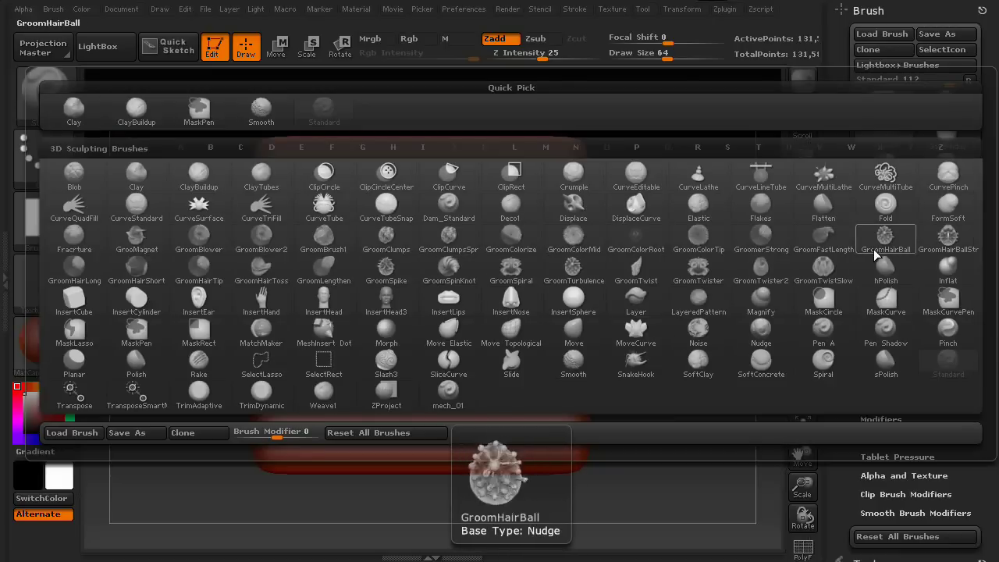
pyautogui.click(824, 362)
pyautogui.keyDown('alt'); pyautogui.moveTo(639, 370); pyautogui.dragTo(607, 369); pyautogui.keyUp('alt')
pyautogui.moveTo(302, 395); pyautogui.dragTo(337, 376)
pyautogui.moveTo(216, 438)
pyautogui.mouseDown()
pyautogui.moveTo(250, 455)
pyautogui.moveTo(218, 453)
pyautogui.moveTo(232, 457)
pyautogui.mouseUp()
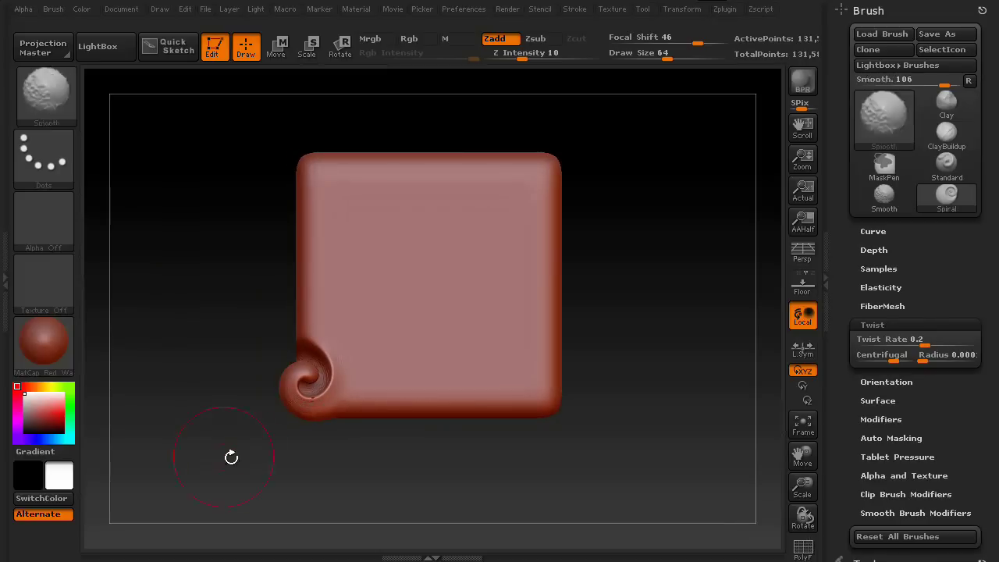
pyautogui.moveTo(322, 471)
pyautogui.mouseDown()
pyautogui.moveTo(372, 515)
pyautogui.moveTo(318, 469)
pyautogui.mouseUp()
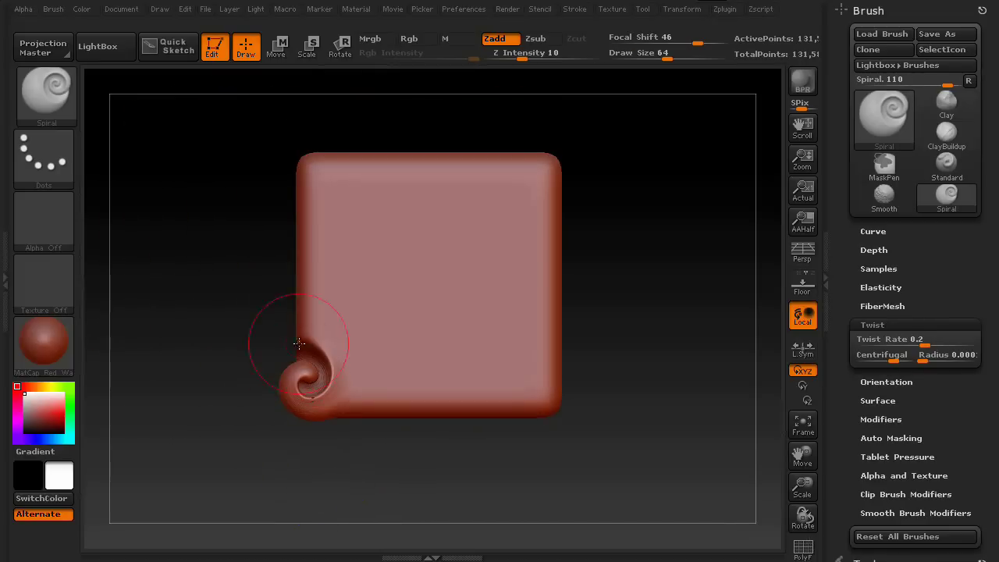
# Step: Sculpt a spiral at the centre of the cube's front face and check its topology with the polyframe display
pyautogui.moveTo(414, 290); pyautogui.dragTo(432, 277)
pyautogui.moveTo(633, 358)
pyautogui.mouseDown()
pyautogui.moveTo(634, 269)
pyautogui.moveTo(632, 358)
pyautogui.mouseUp()
pyautogui.click(803, 546)
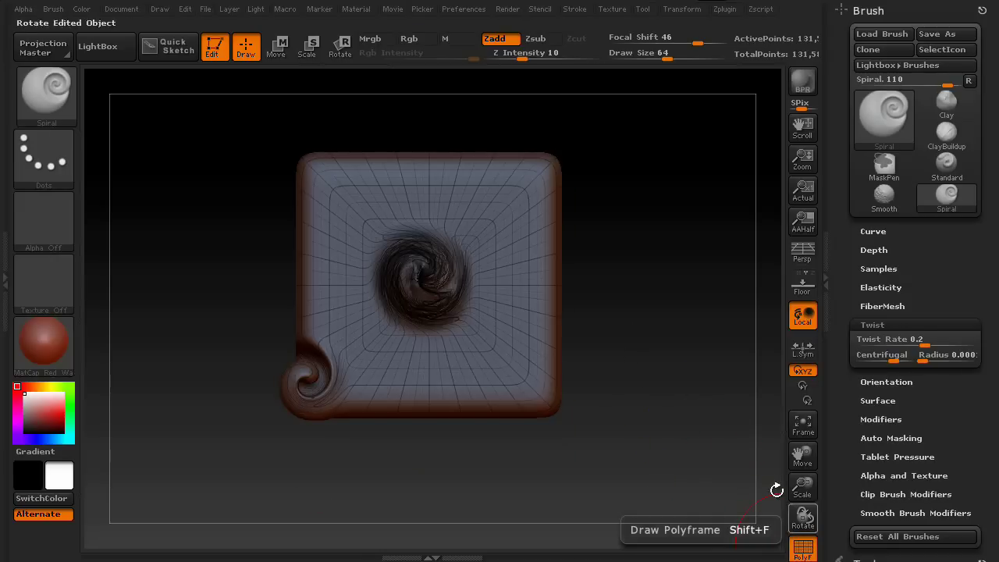
pyautogui.moveTo(800, 512)
pyautogui.mouseDown()
pyautogui.moveTo(695, 352)
pyautogui.moveTo(664, 355)
pyautogui.moveTo(729, 338)
pyautogui.moveTo(772, 356)
pyautogui.moveTo(747, 323)
pyautogui.moveTo(725, 330)
pyautogui.moveTo(797, 439)
pyautogui.moveTo(826, 324)
pyautogui.moveTo(836, 197)
pyautogui.mouseUp()
pyautogui.hotkey('shift', 'f')
# Step: Convert the cube to DynaMesh at resolution 128 without freezing its subdivision levels
pyautogui.click(886, 335)
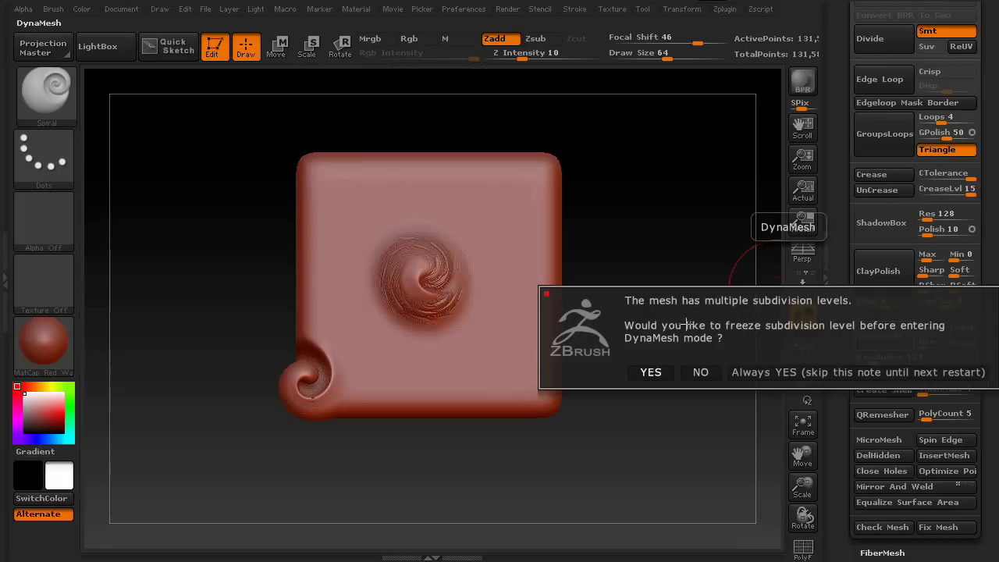
pyautogui.click(702, 372)
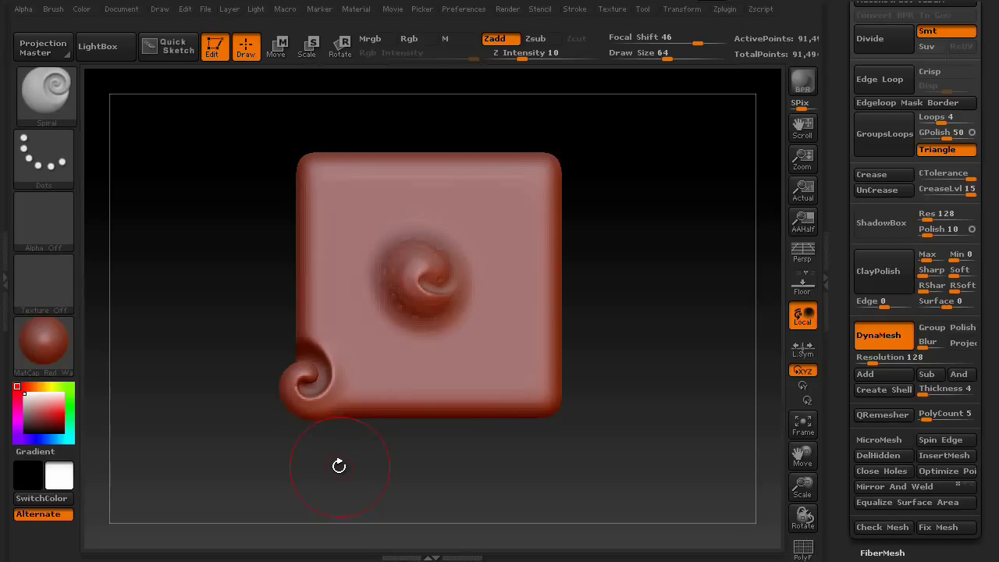
pyautogui.moveTo(659, 422); pyautogui.dragTo(645, 417)
# Step: Try a spiral stroke on the blank adjacent face viewed straight on, and undo it
pyautogui.moveTo(674, 470); pyautogui.dragTo(551, 475)
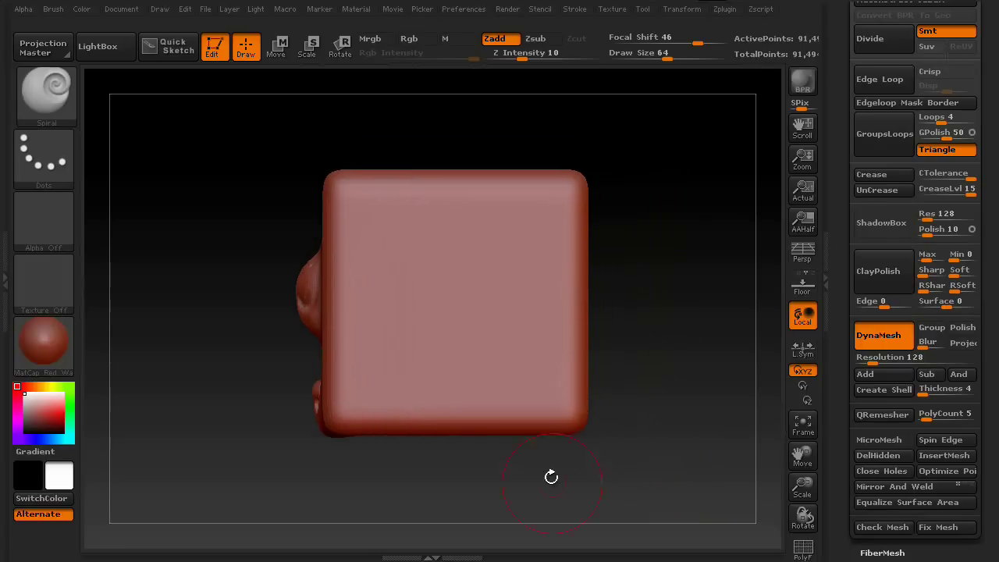
pyautogui.moveTo(455, 299)
pyautogui.mouseDown()
pyautogui.moveTo(428, 295)
pyautogui.moveTo(441, 320)
pyautogui.moveTo(464, 317)
pyautogui.moveTo(451, 292)
pyautogui.mouseUp()
pyautogui.moveTo(723, 403)
pyautogui.mouseDown()
pyautogui.moveTo(675, 406)
pyautogui.moveTo(720, 403)
pyautogui.mouseUp()
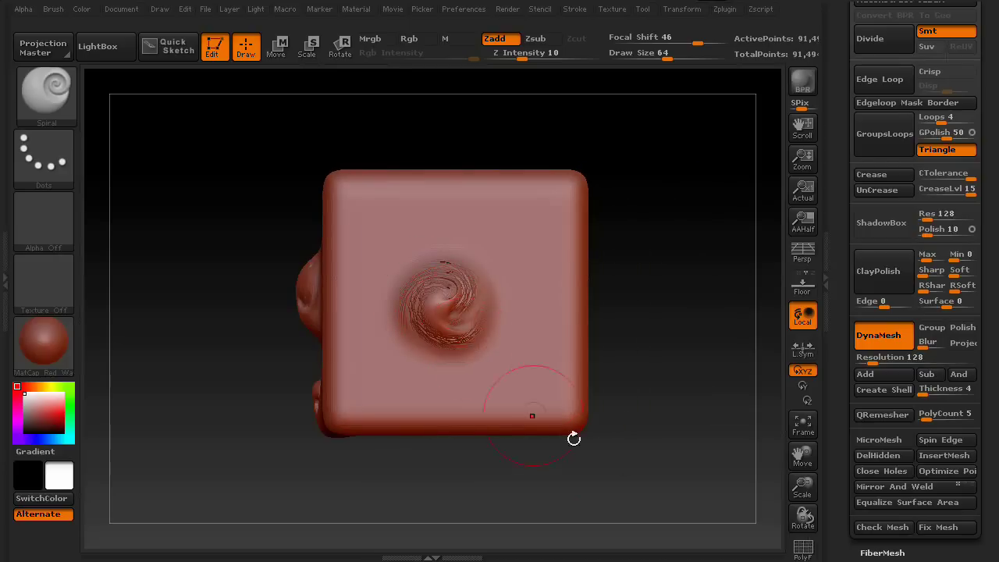
pyautogui.hotkey('ctrl', 'z')
# Step: Sculpt a spiral at the centre of the adjacent cube face
pyautogui.moveTo(649, 381); pyautogui.dragTo(670, 419)
pyautogui.moveTo(449, 290); pyautogui.dragTo(451, 299)
pyautogui.moveTo(613, 382); pyautogui.dragTo(587, 336)
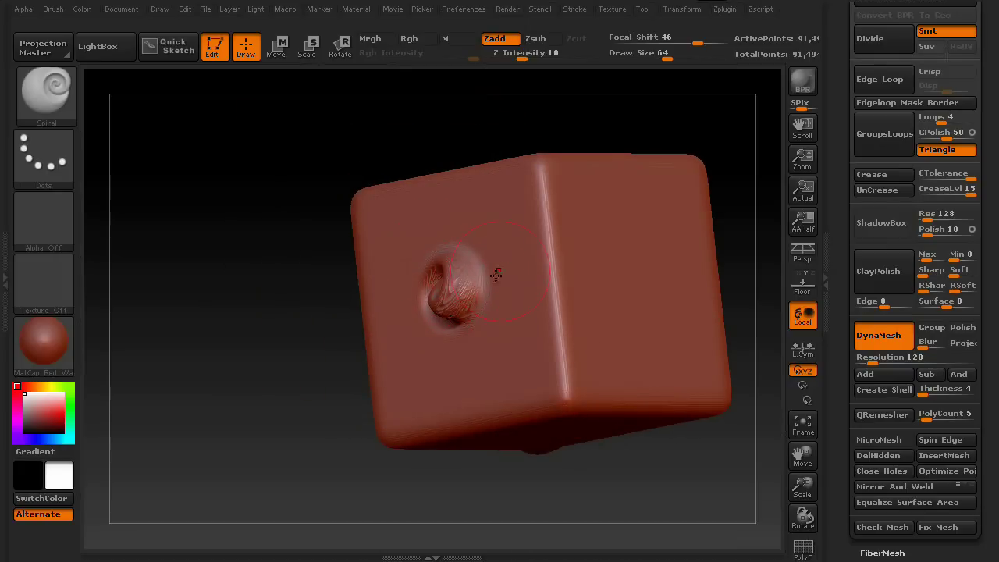
# Step: Try the Spiral brush on the next blank face from a straight-on and an angled view, undoing each stroke
pyautogui.moveTo(631, 469); pyautogui.dragTo(445, 341)
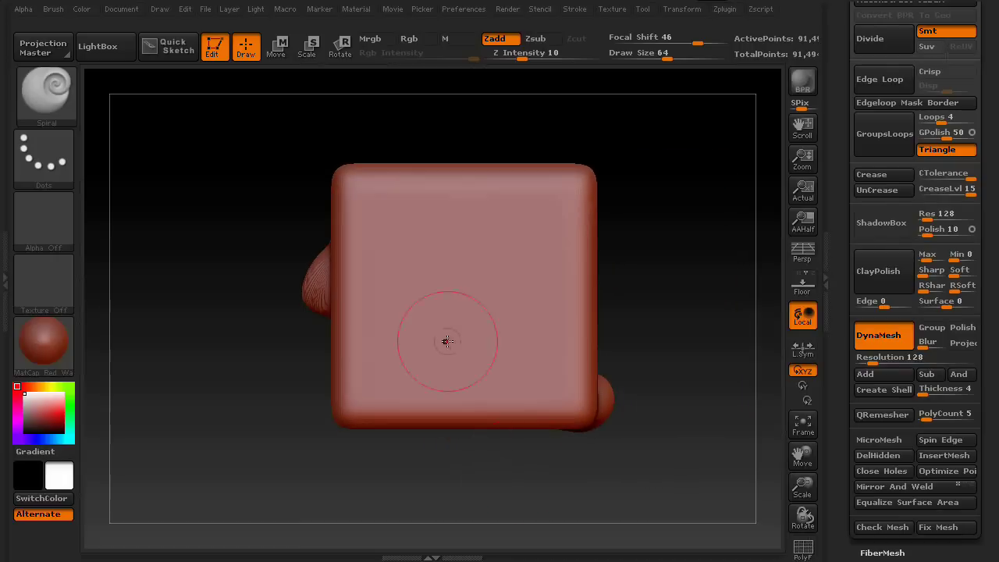
pyautogui.moveTo(462, 278); pyautogui.dragTo(464, 291)
pyautogui.hotkey('ctrl', 'z')
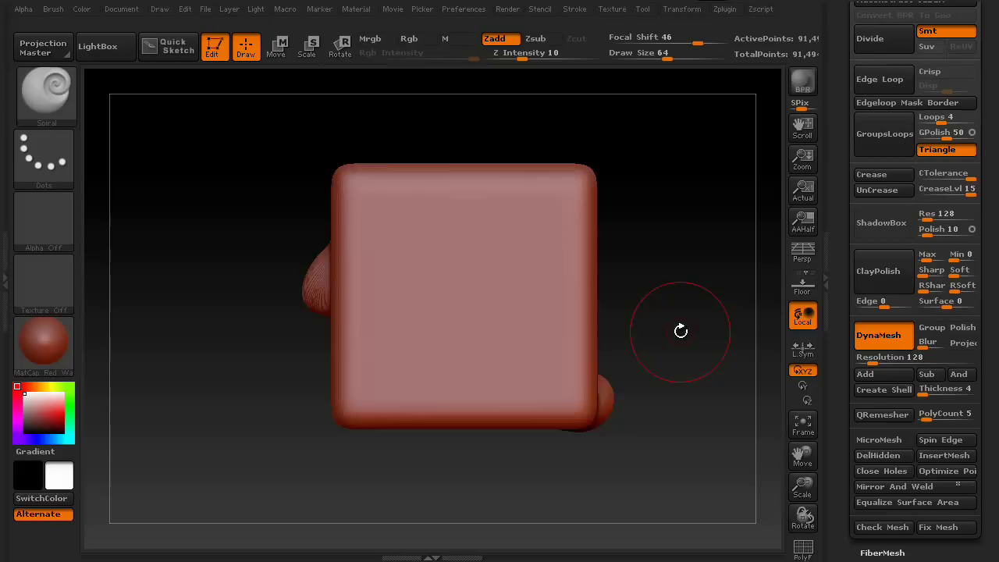
pyautogui.moveTo(680, 331)
pyautogui.mouseDown()
pyautogui.moveTo(704, 383)
pyautogui.moveTo(695, 383)
pyautogui.mouseUp()
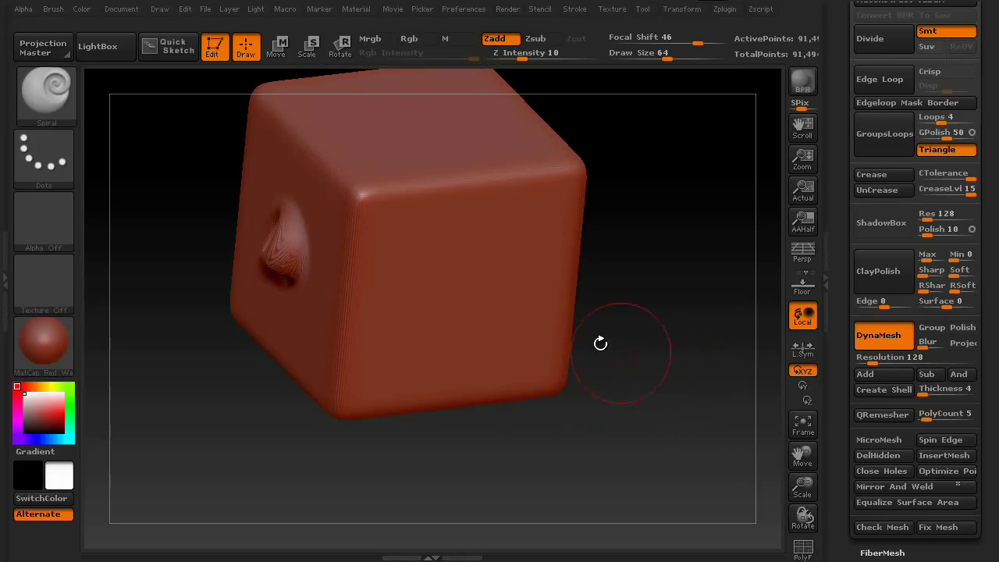
pyautogui.moveTo(476, 295); pyautogui.dragTo(462, 285)
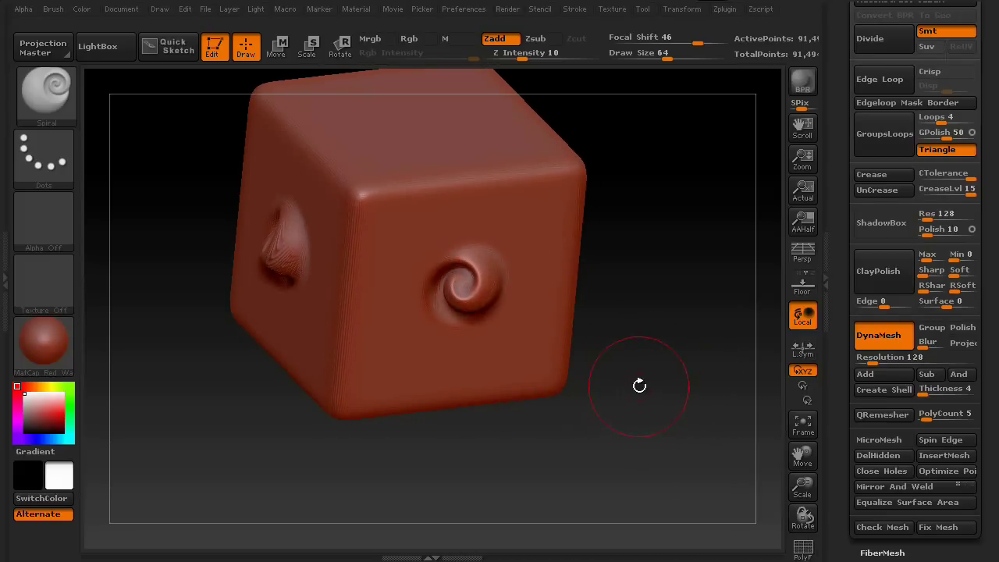
pyautogui.moveTo(639, 385)
pyautogui.mouseDown()
pyautogui.moveTo(689, 333)
pyautogui.moveTo(631, 312)
pyautogui.moveTo(669, 335)
pyautogui.moveTo(658, 361)
pyautogui.mouseUp()
pyautogui.hotkey('ctrl', 'z')
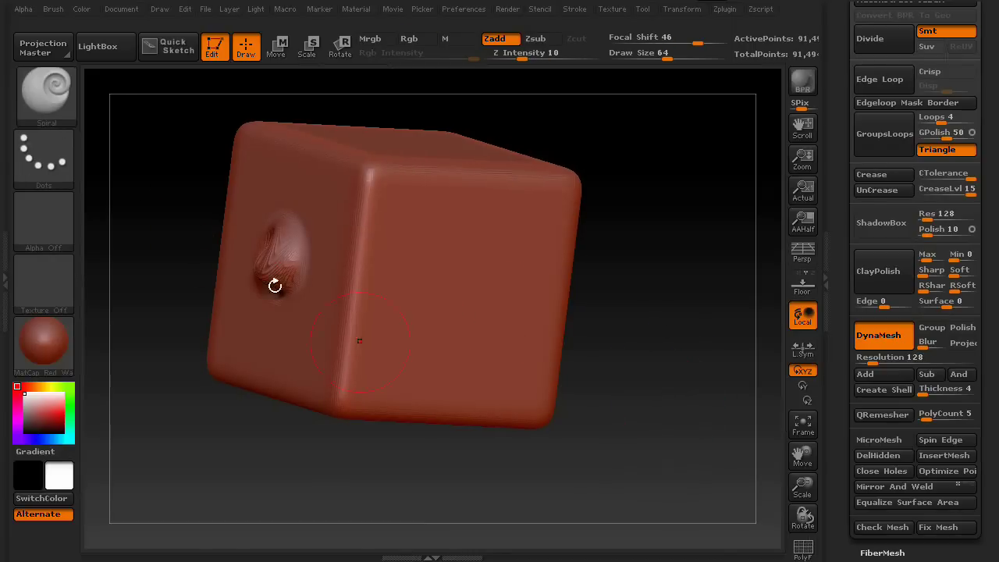
# Step: Choose the Fold brush at draw size 20 and sculpt a large U-shaped fold on the blank cube face
pyautogui.click(54, 105)
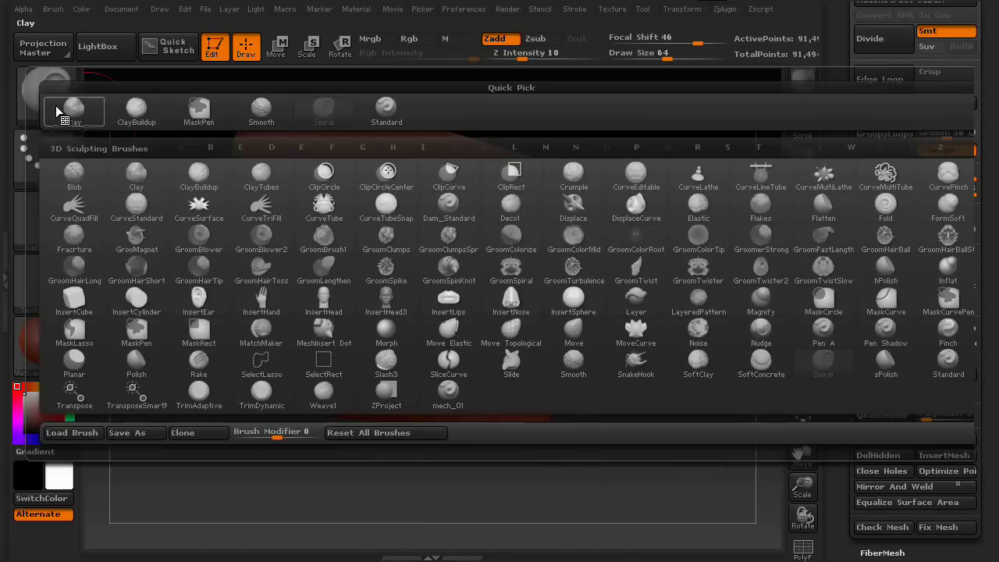
pyautogui.click(885, 204)
pyautogui.moveTo(651, 419); pyautogui.dragTo(624, 402)
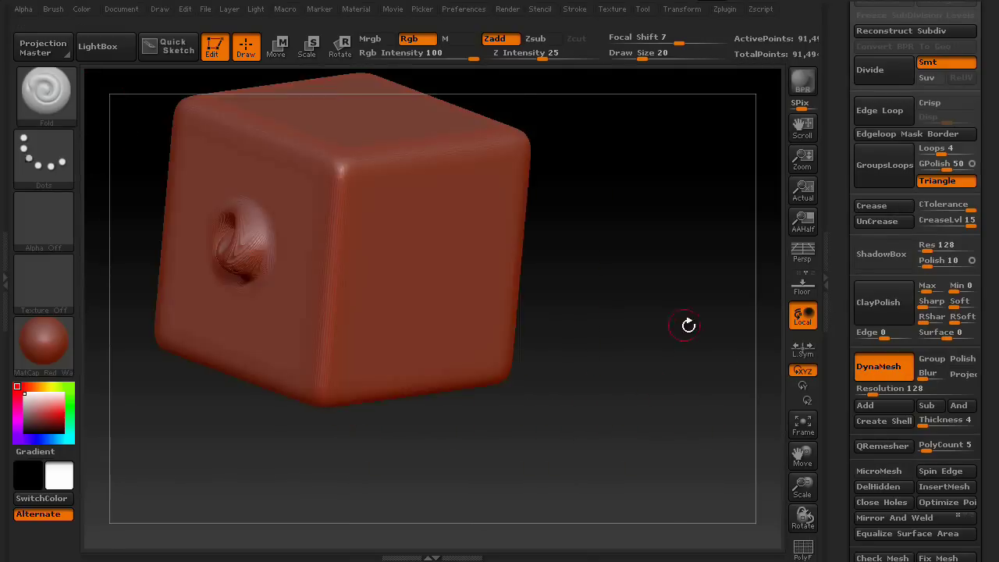
pyautogui.keyDown('shift'); pyautogui.moveTo(687, 326); pyautogui.dragTo(663, 317); pyautogui.keyUp('shift')
pyautogui.moveTo(406, 188)
pyautogui.mouseDown()
pyautogui.moveTo(362, 290)
pyautogui.moveTo(467, 355)
pyautogui.moveTo(547, 261)
pyautogui.moveTo(540, 222)
pyautogui.moveTo(502, 162)
pyautogui.mouseUp()
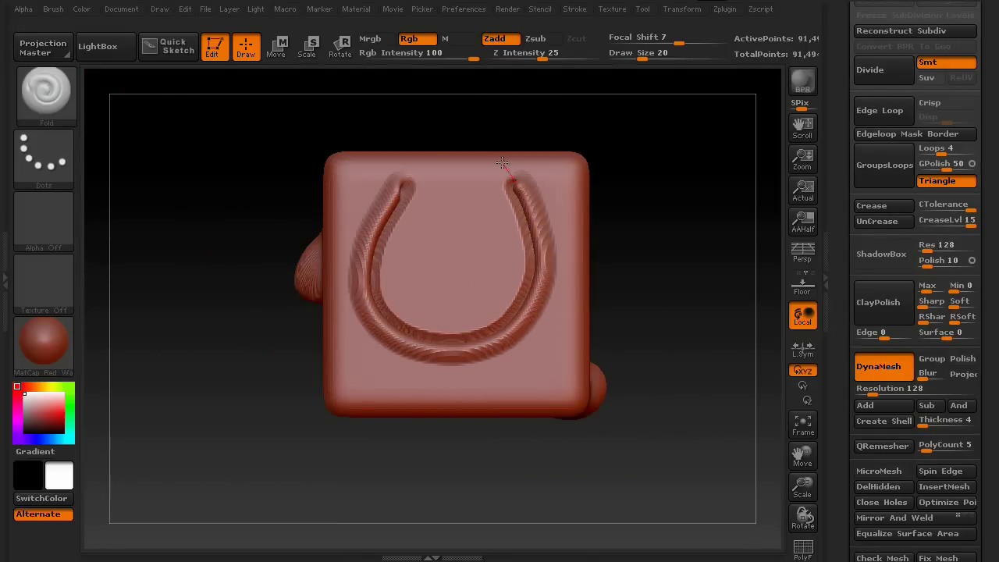
# Step: Sculpt a winding S-shaped fold from the upper-left area to the lower middle of the next blank face
pyautogui.moveTo(654, 245)
pyautogui.mouseDown()
pyautogui.moveTo(703, 281)
pyautogui.moveTo(618, 280)
pyautogui.moveTo(652, 256)
pyautogui.mouseUp()
pyautogui.moveTo(713, 267); pyautogui.dragTo(637, 276)
pyautogui.keyDown('alt'); pyautogui.moveTo(361, 320); pyautogui.dragTo(316, 299); pyautogui.keyUp('alt')
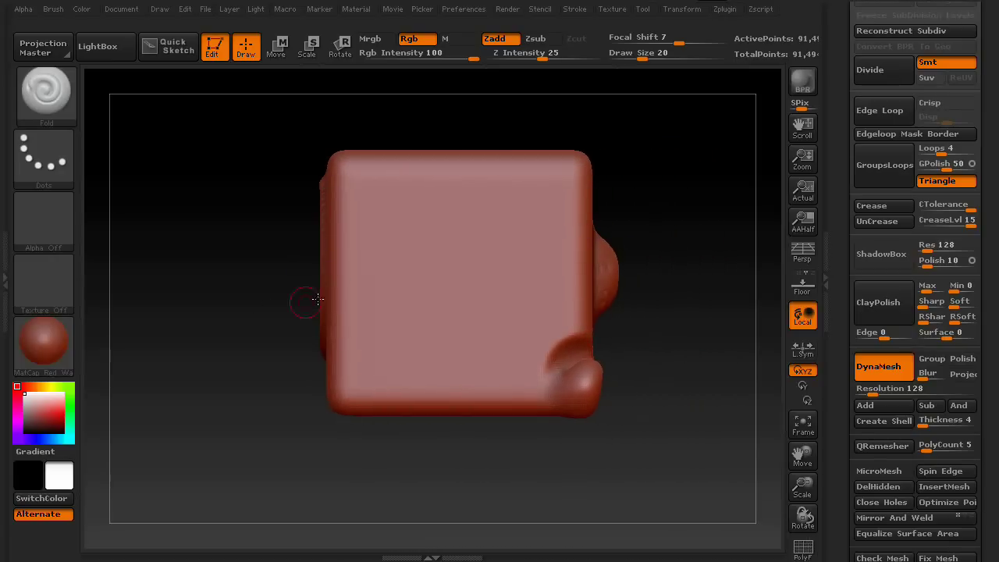
pyautogui.moveTo(353, 188)
pyautogui.mouseDown()
pyautogui.moveTo(426, 236)
pyautogui.moveTo(529, 227)
pyautogui.moveTo(500, 322)
pyautogui.moveTo(422, 367)
pyautogui.moveTo(428, 411)
pyautogui.mouseUp()
# Step: Switch back to the Spiral brush and set its draw size to 110 over a blank cube face
pyautogui.click(45, 85)
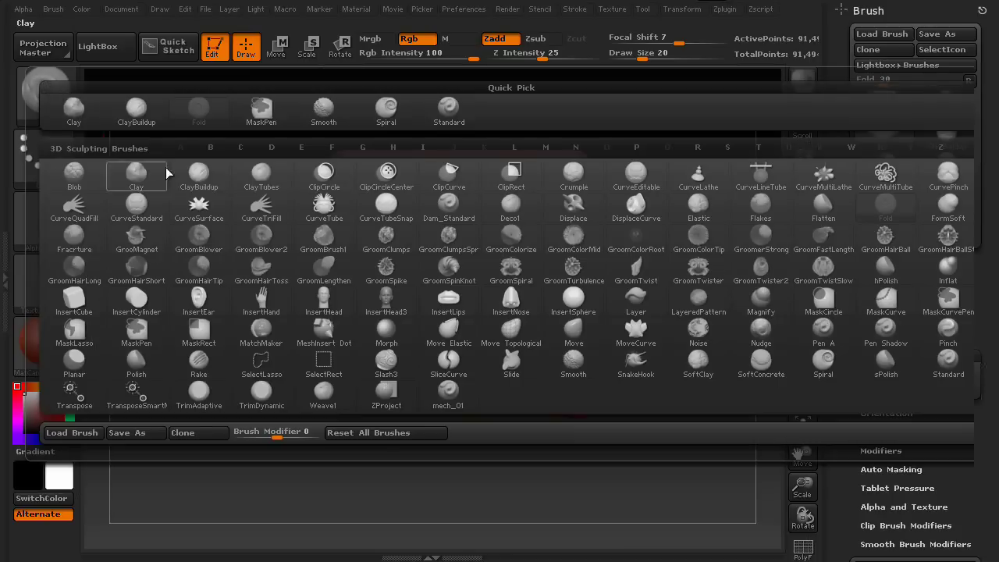
pyautogui.click(830, 363)
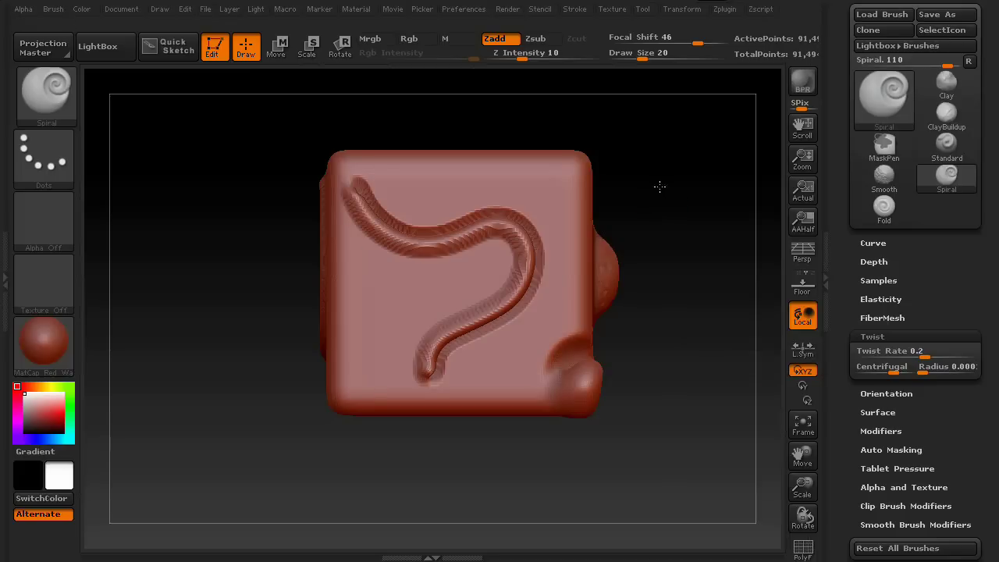
pyautogui.moveTo(659, 187); pyautogui.dragTo(653, 326)
pyautogui.moveTo(676, 245); pyautogui.dragTo(653, 384)
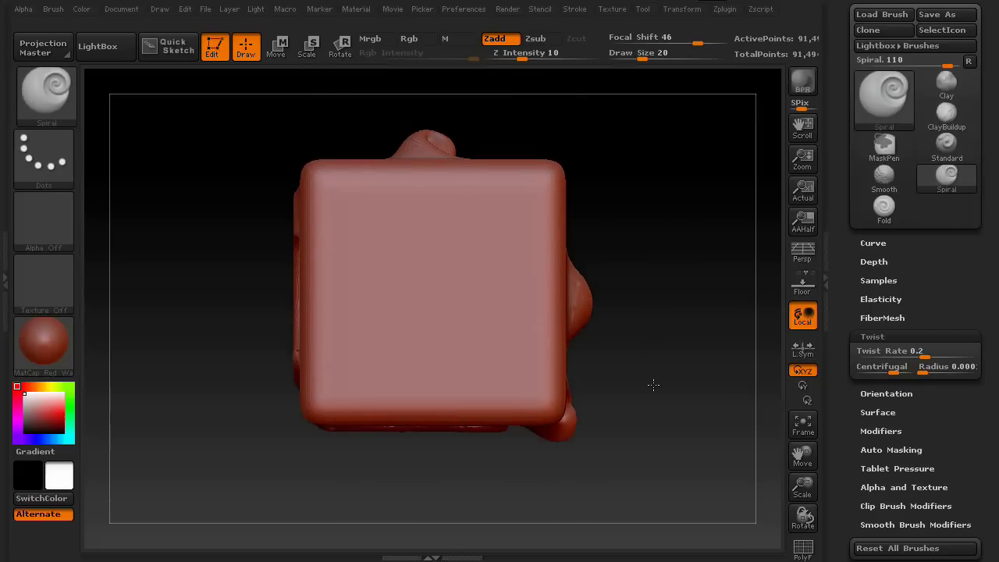
pyautogui.press('space')
pyautogui.moveTo(677, 322); pyautogui.dragTo(703, 326)
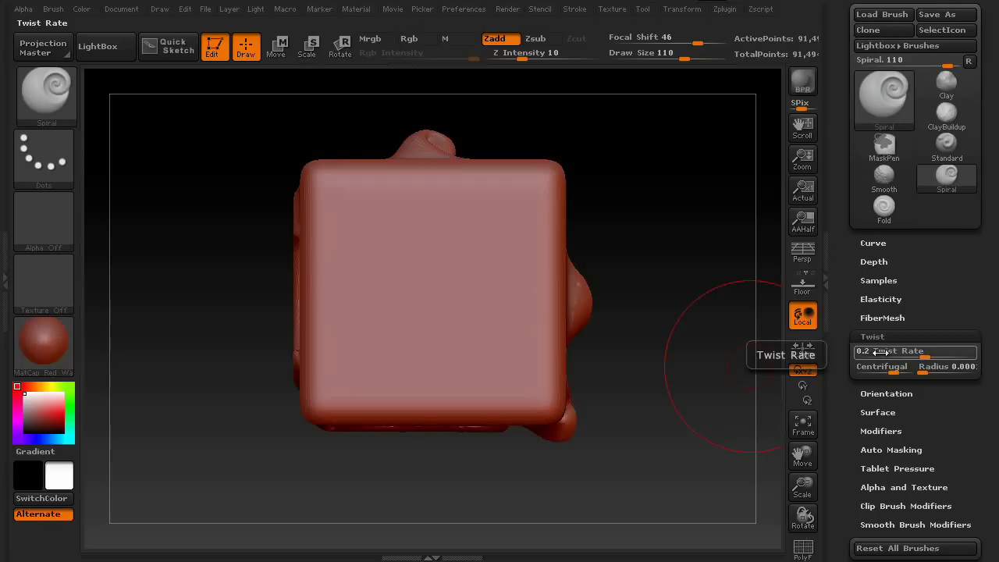
# Step: Set the Spiral brush's Twist Rate to 1 and test it on the blank face, undoing each stroke
pyautogui.moveTo(929, 356); pyautogui.dragTo(906, 359)
pyautogui.moveTo(429, 289); pyautogui.dragTo(431, 288)
pyautogui.hotkey('ctrl', 'z')
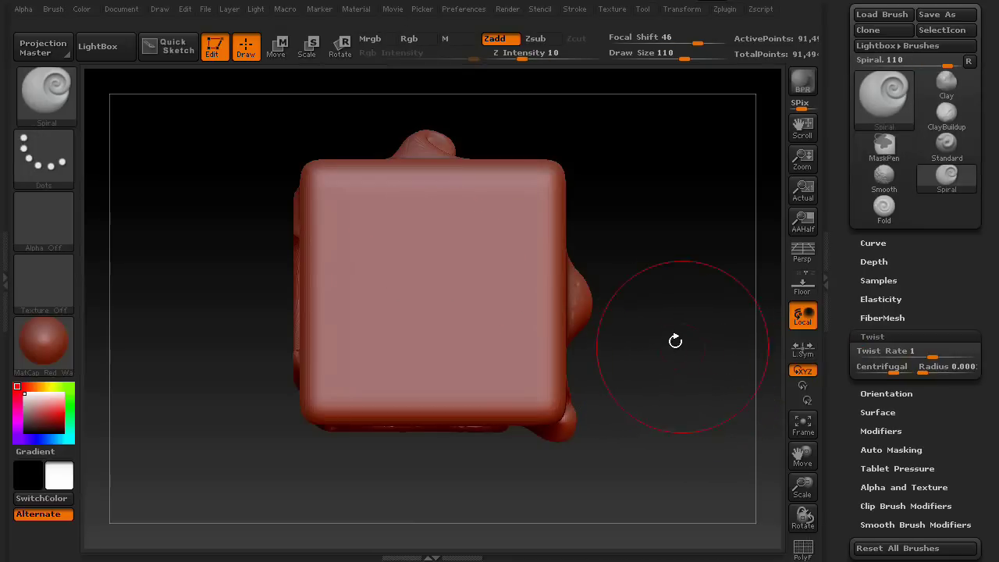
pyautogui.moveTo(677, 343); pyautogui.dragTo(681, 369)
pyautogui.moveTo(428, 285); pyautogui.dragTo(427, 286)
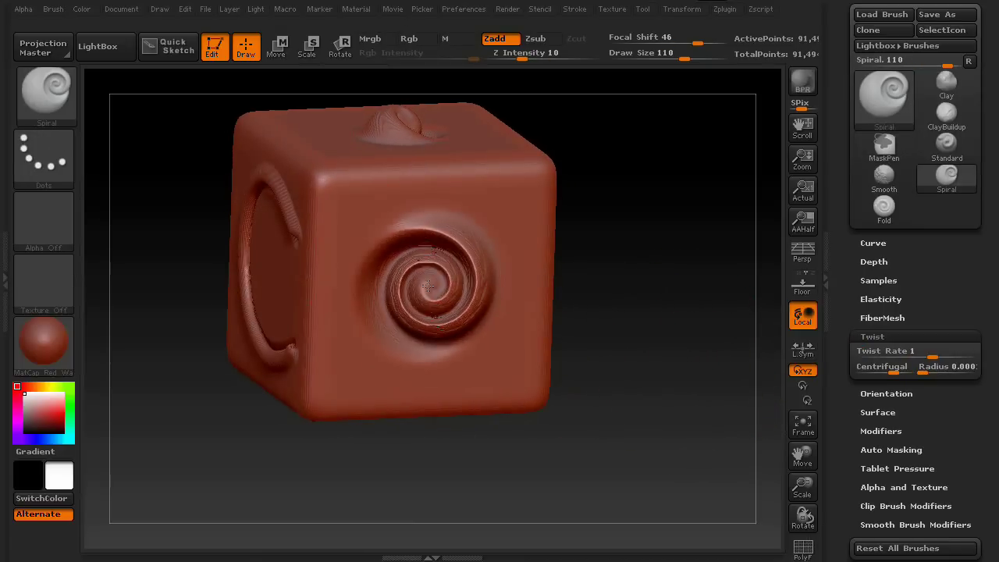
pyautogui.moveTo(680, 380)
pyautogui.mouseDown()
pyautogui.moveTo(671, 288)
pyautogui.moveTo(692, 393)
pyautogui.mouseUp()
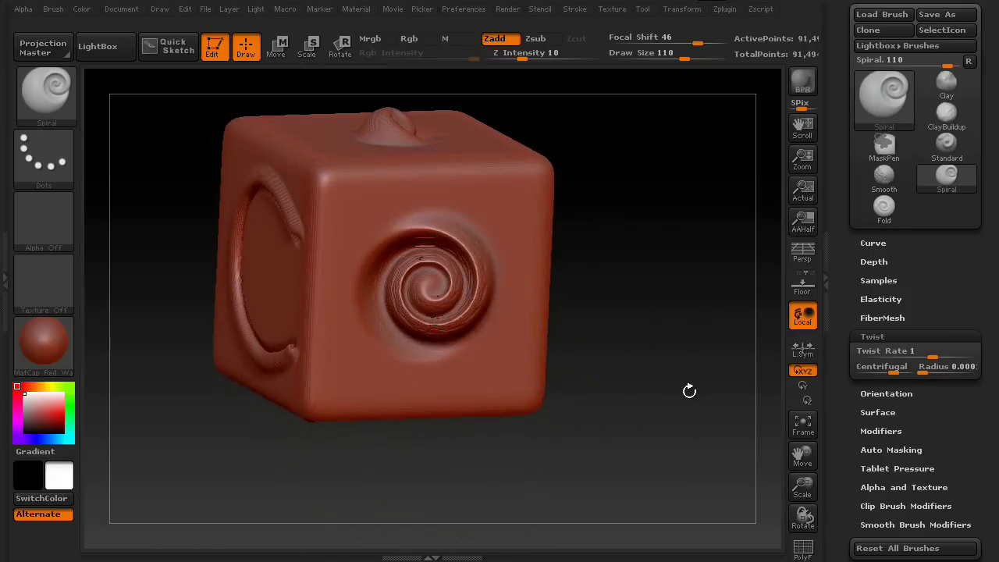
pyautogui.hotkey('ctrl', 'z')
# Step: Set the Spiral brush's Twist Rate to 0.2, test one angled stroke on the blank face and undo it
pyautogui.click(892, 356)
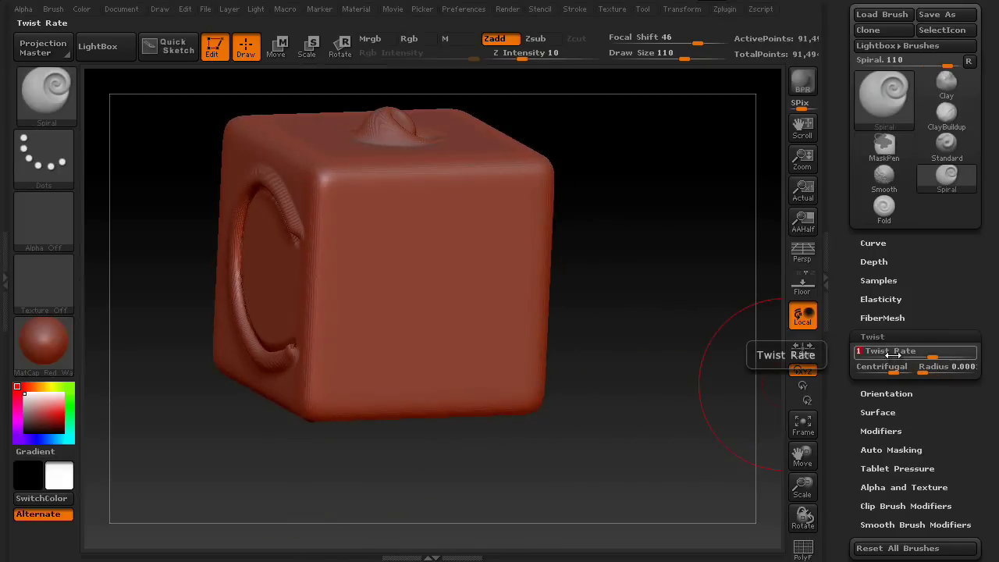
pyautogui.write('0.2')
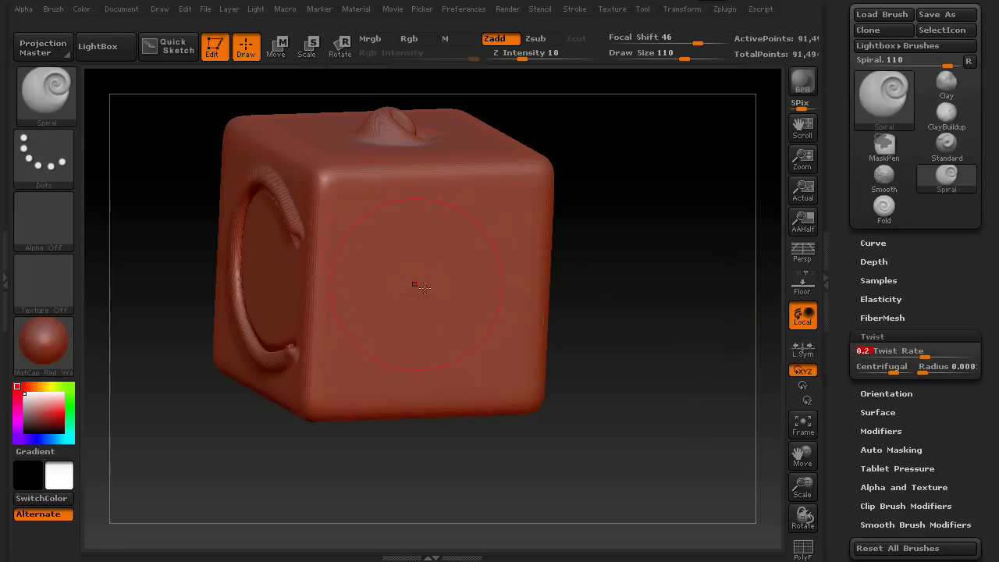
pyautogui.moveTo(593, 315); pyautogui.dragTo(561, 333)
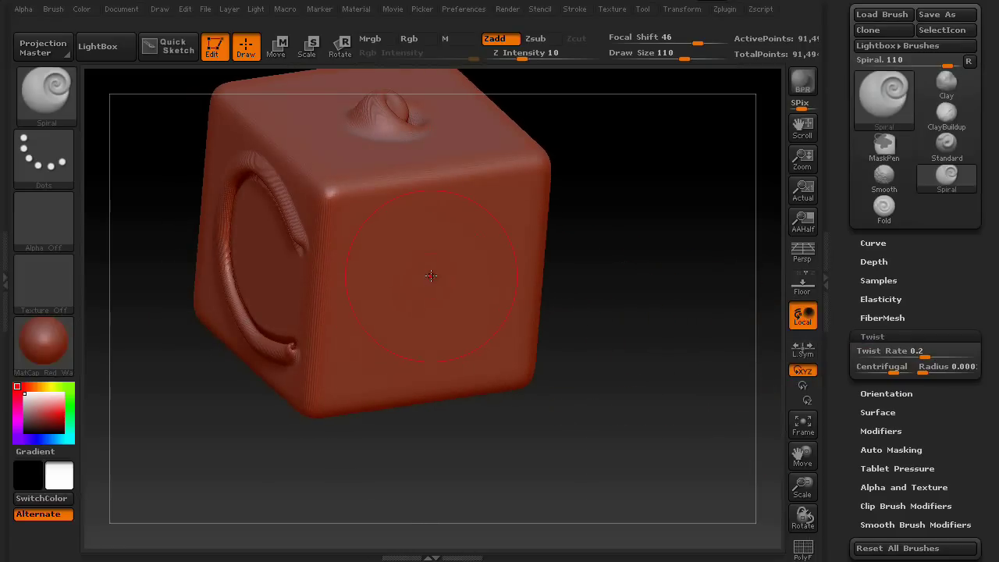
pyautogui.moveTo(431, 275); pyautogui.dragTo(425, 277)
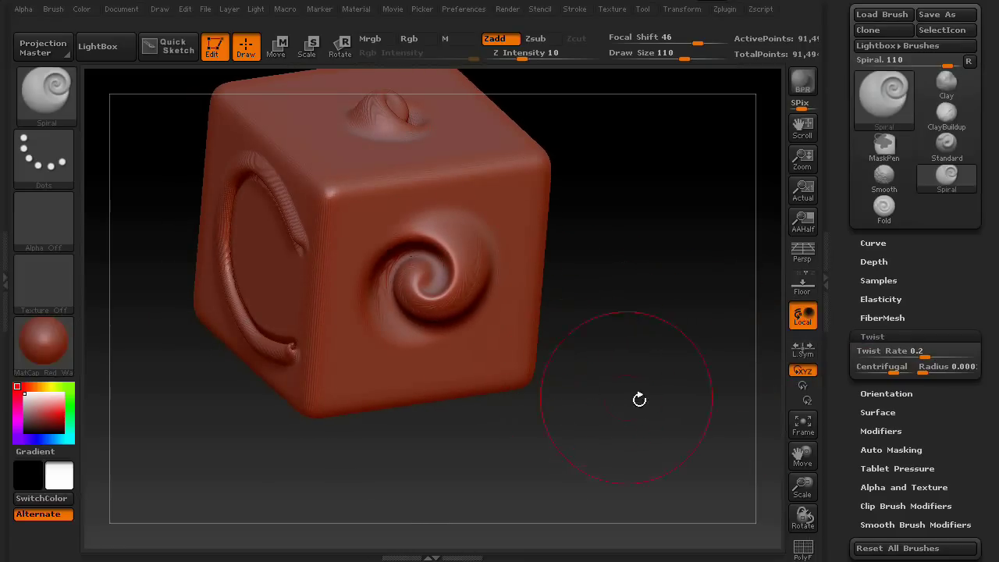
pyautogui.moveTo(640, 400)
pyautogui.mouseDown()
pyautogui.moveTo(669, 364)
pyautogui.moveTo(660, 307)
pyautogui.moveTo(700, 368)
pyautogui.moveTo(676, 379)
pyautogui.mouseUp()
pyautogui.press('ctrl')
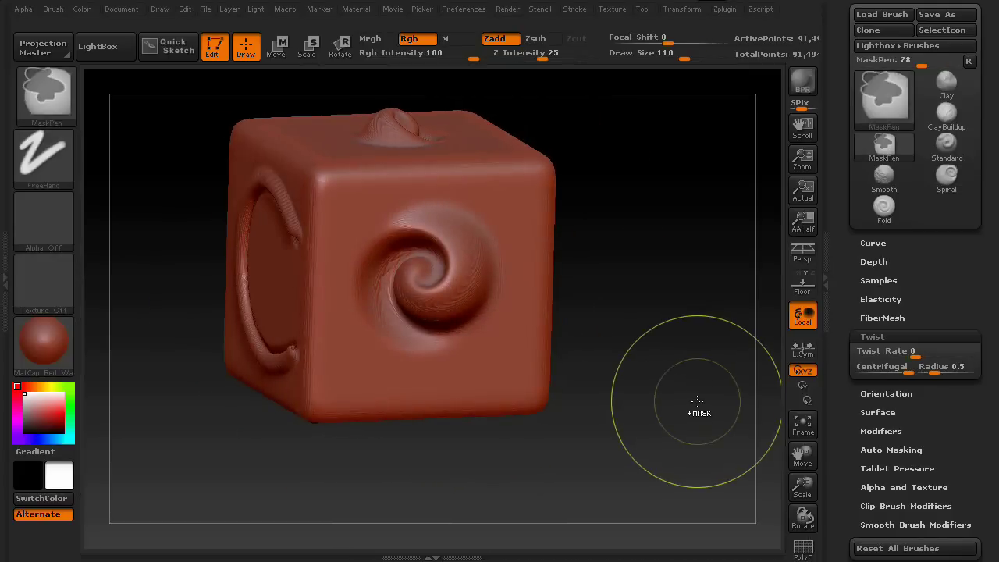
pyautogui.hotkey('ctrl', 'z')
# Step: Test the Spiral brush with Centrifugal at 1 and Twist Rate 0.2 on the blank cube face, and undo the stroke
pyautogui.click(868, 367)
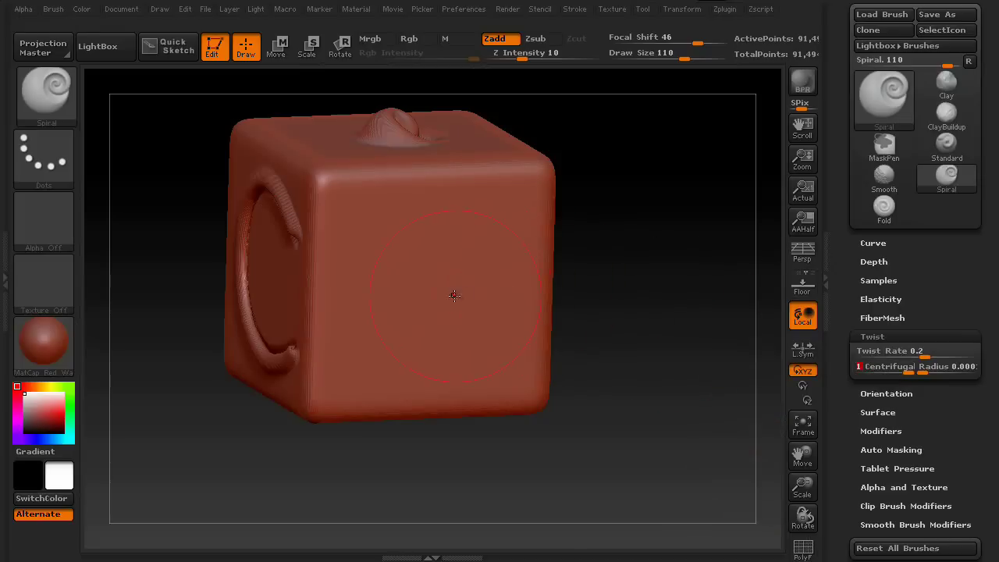
pyautogui.moveTo(693, 393); pyautogui.dragTo(681, 368)
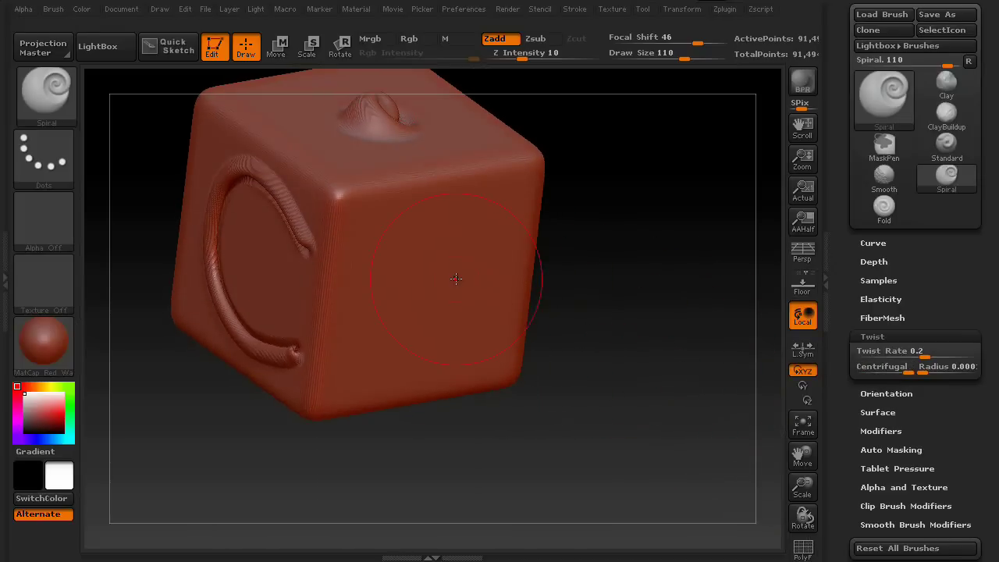
pyautogui.moveTo(456, 279)
pyautogui.mouseDown()
pyautogui.moveTo(468, 293)
pyautogui.moveTo(431, 287)
pyautogui.mouseUp()
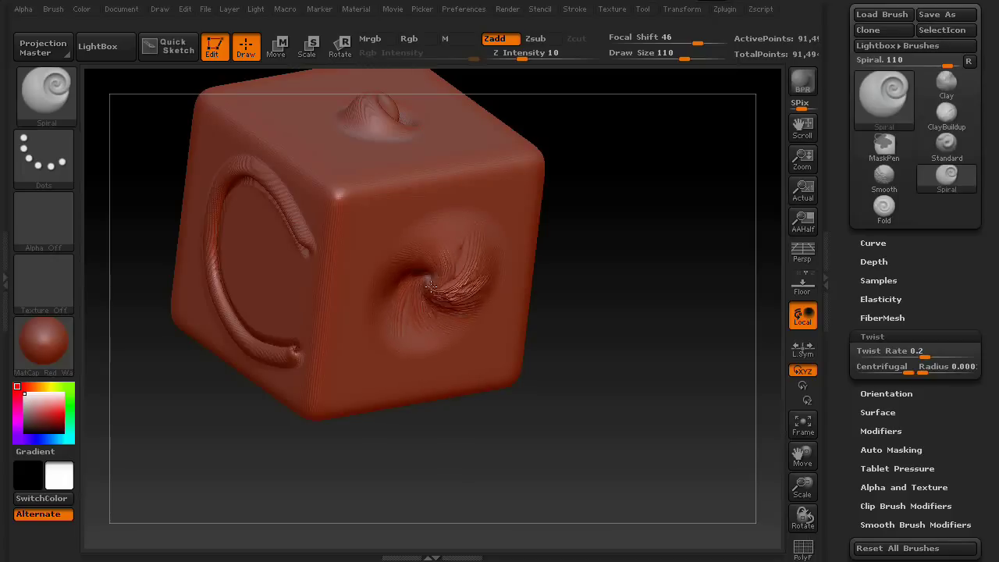
pyautogui.moveTo(686, 349)
pyautogui.mouseDown()
pyautogui.moveTo(653, 261)
pyautogui.moveTo(662, 274)
pyautogui.moveTo(544, 291)
pyautogui.mouseUp()
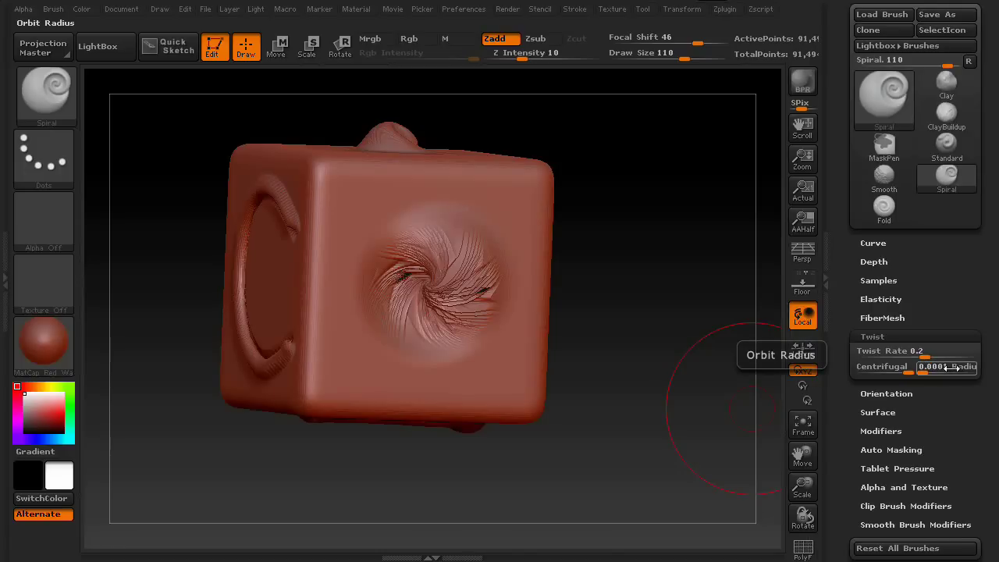
pyautogui.hotkey('ctrl', 'z')
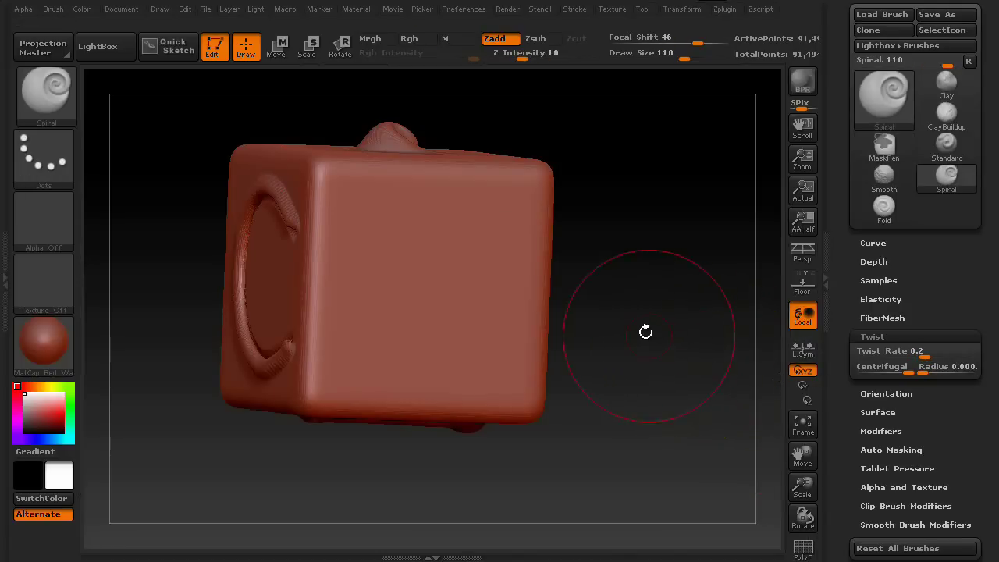
# Step: Set the Spiral brush's Orbit Radius to 2 and sculpt a short stroke in the middle of the blank cube face
pyautogui.moveTo(925, 374); pyautogui.dragTo(974, 378)
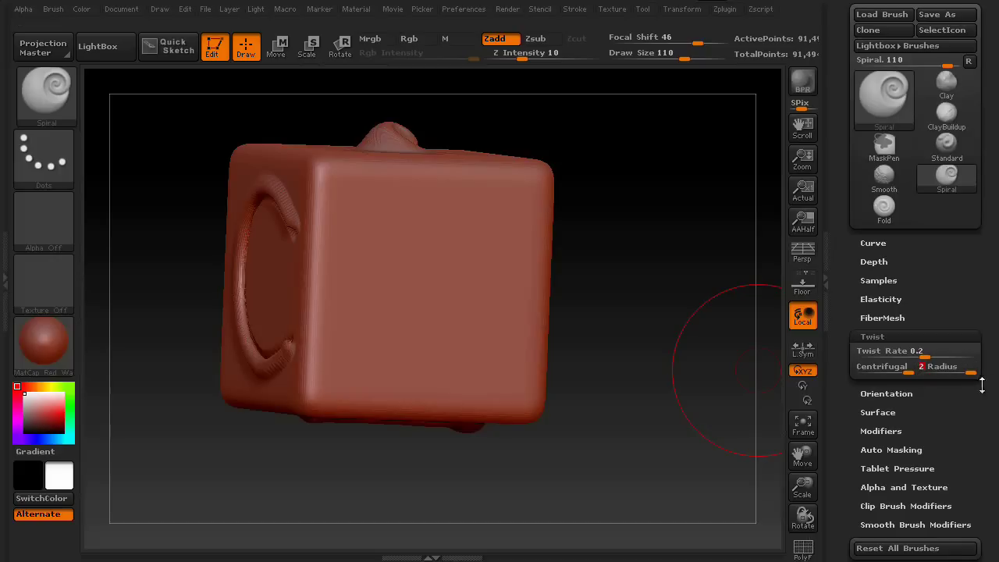
pyautogui.moveTo(606, 320)
pyautogui.mouseDown()
pyautogui.moveTo(618, 355)
pyautogui.moveTo(547, 333)
pyautogui.mouseUp()
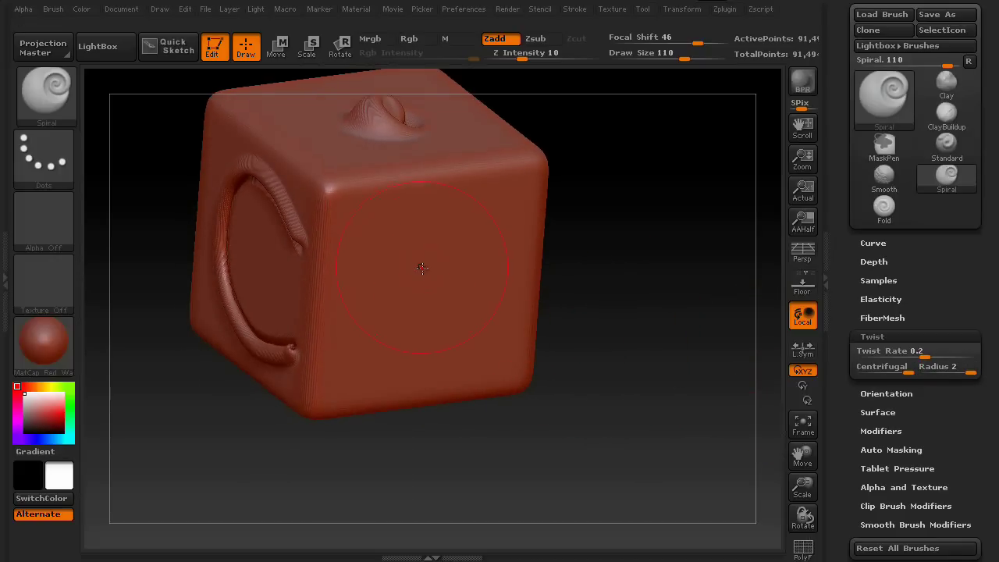
pyautogui.moveTo(429, 289); pyautogui.dragTo(432, 278)
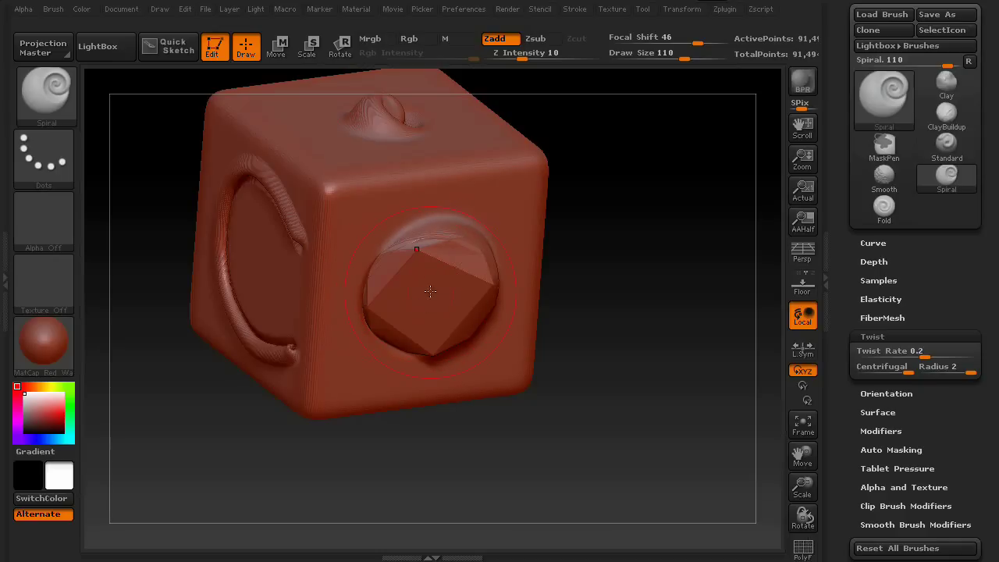
pyautogui.moveTo(699, 478); pyautogui.dragTo(703, 424)
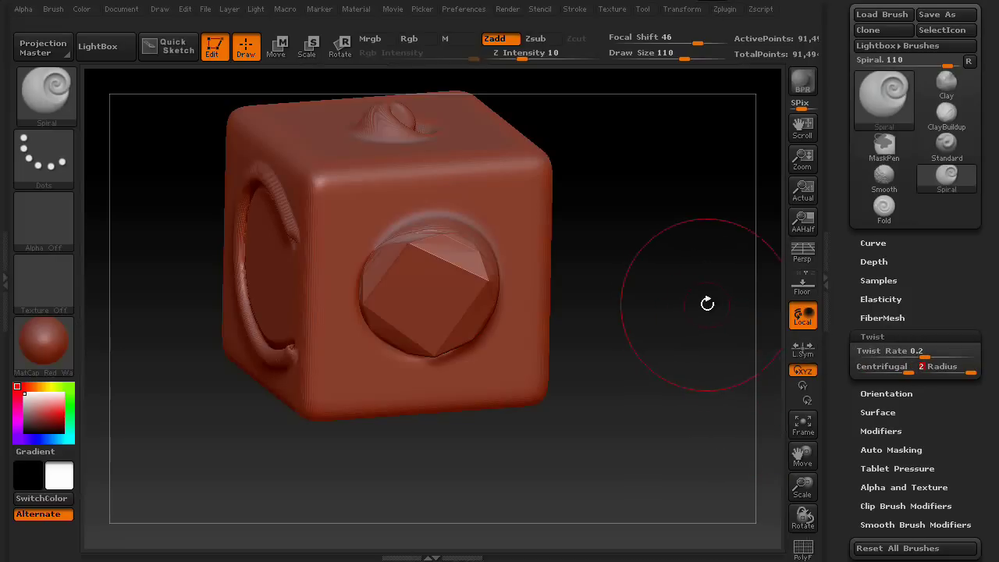
pyautogui.moveTo(632, 259); pyautogui.dragTo(676, 333)
pyautogui.press('f')
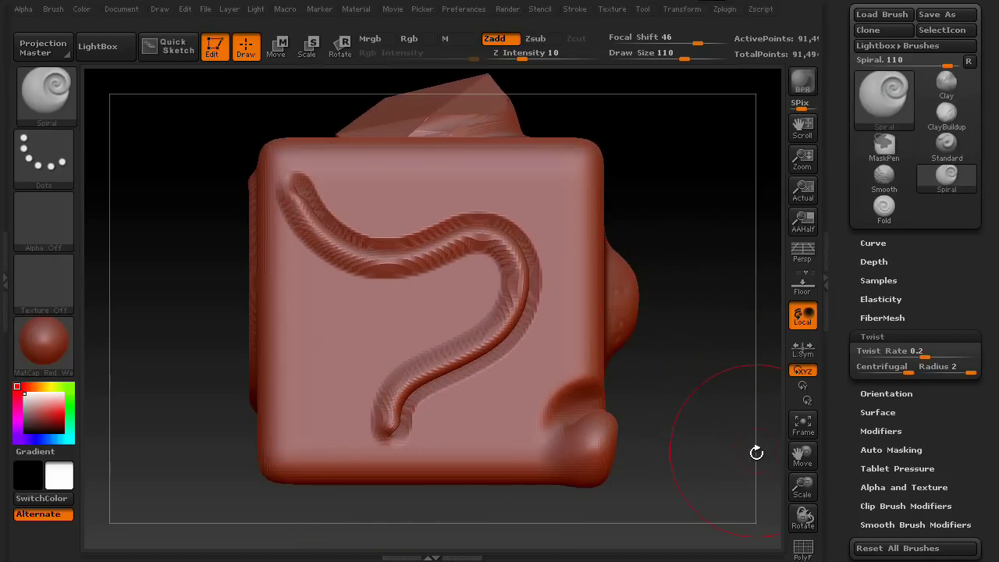